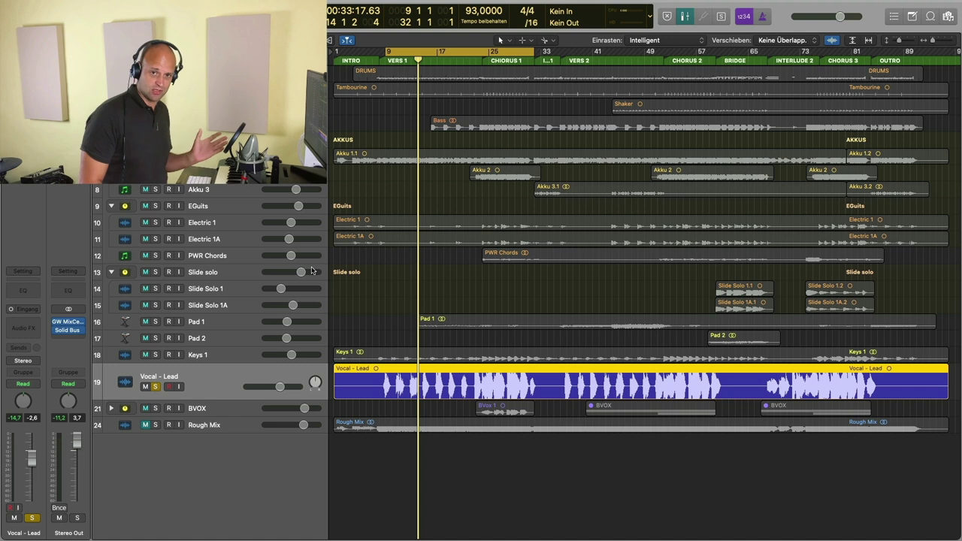
Insert the mono DeBreath plug-in on the Vocal - Lead track, with Breath threshold 54 and Reduction about -43.
click(37, 328)
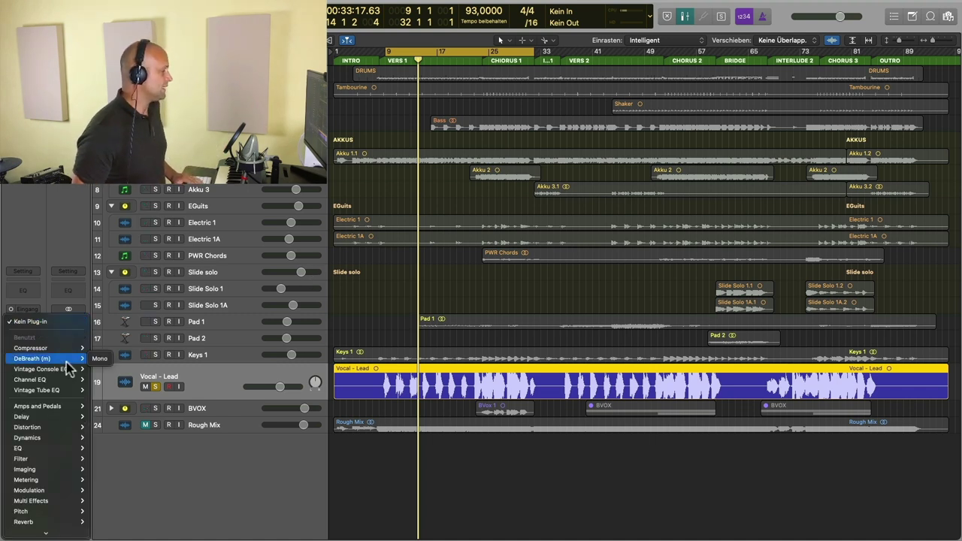
click(97, 361)
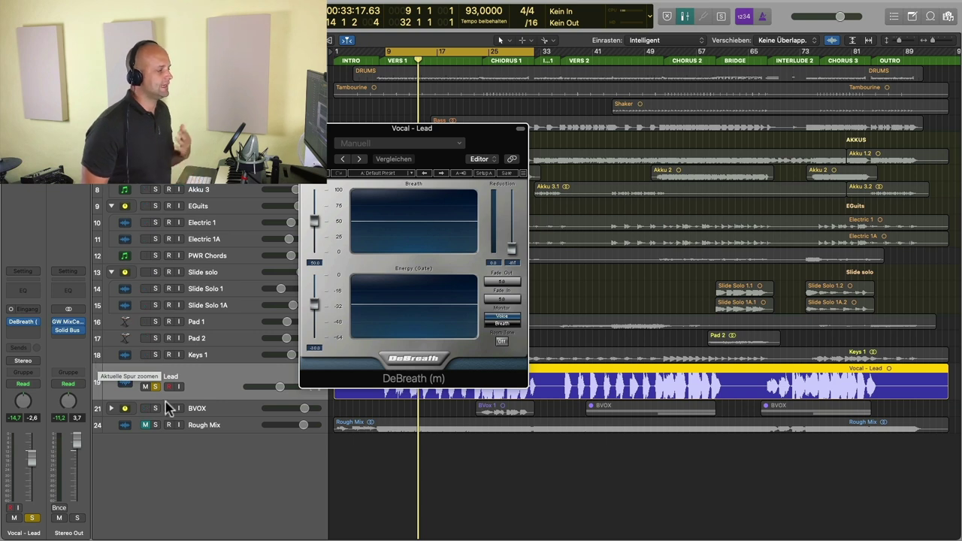
drag(511, 248, 511, 224)
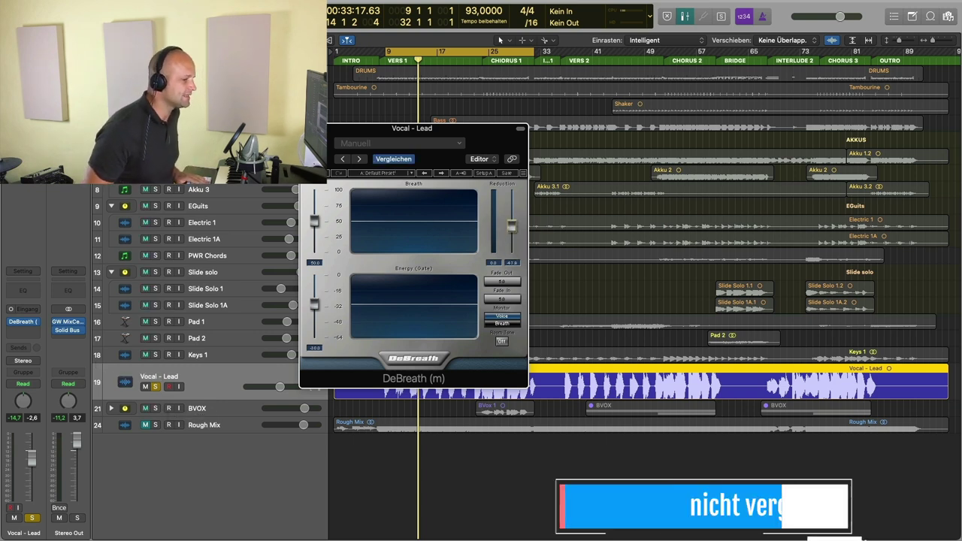
drag(314, 221, 314, 218)
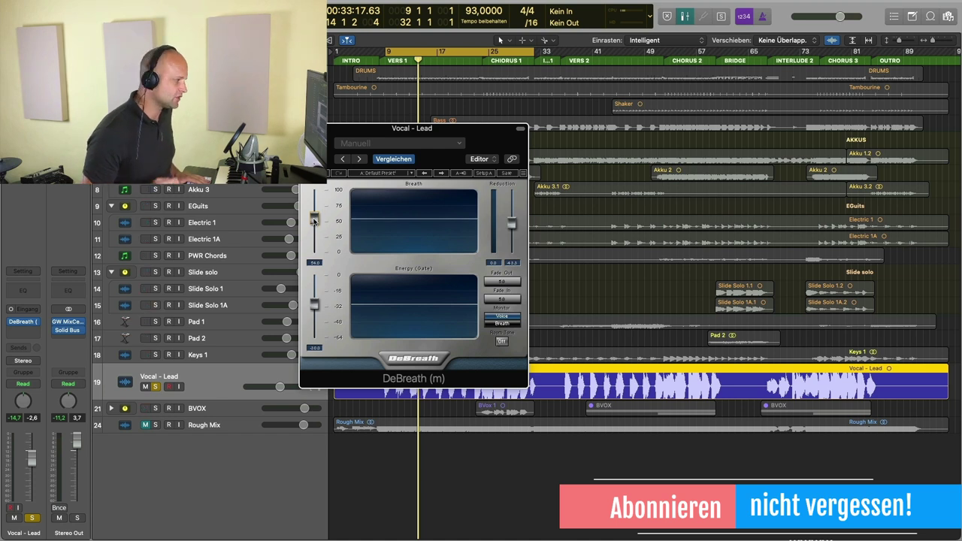
Play the vocal with cycle mode off, refine DeBreath's Breath threshold to about 56 and Reduction to about -10, and close the plug-in.
click(471, 54)
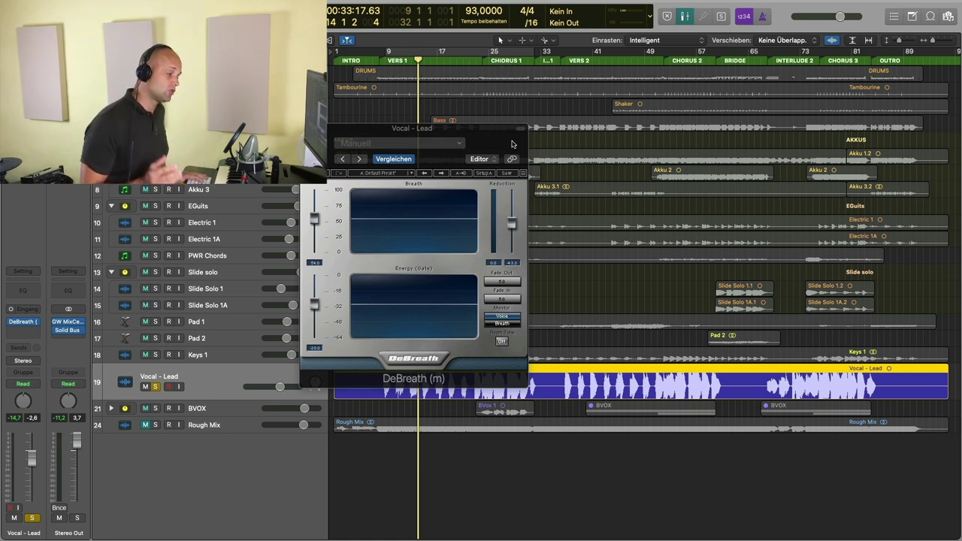
key(space)
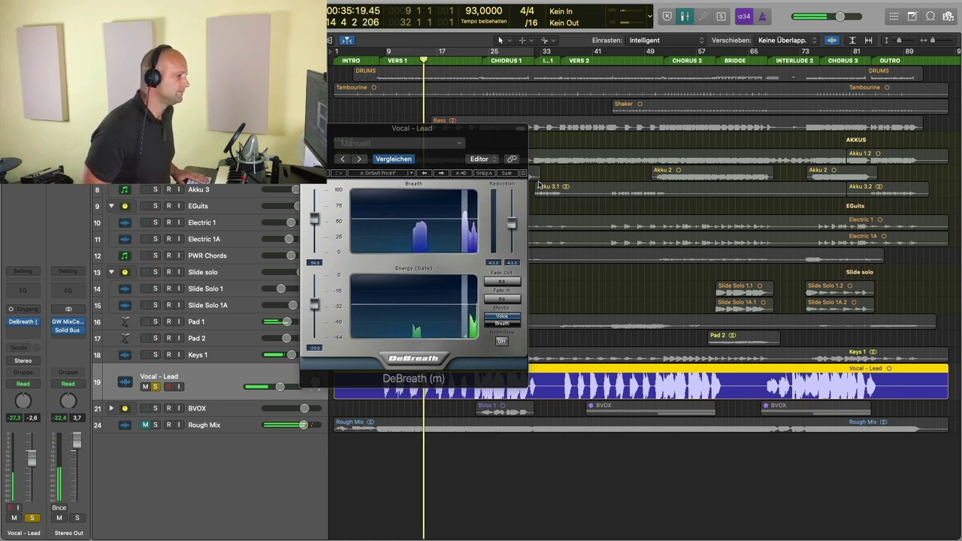
click(510, 222)
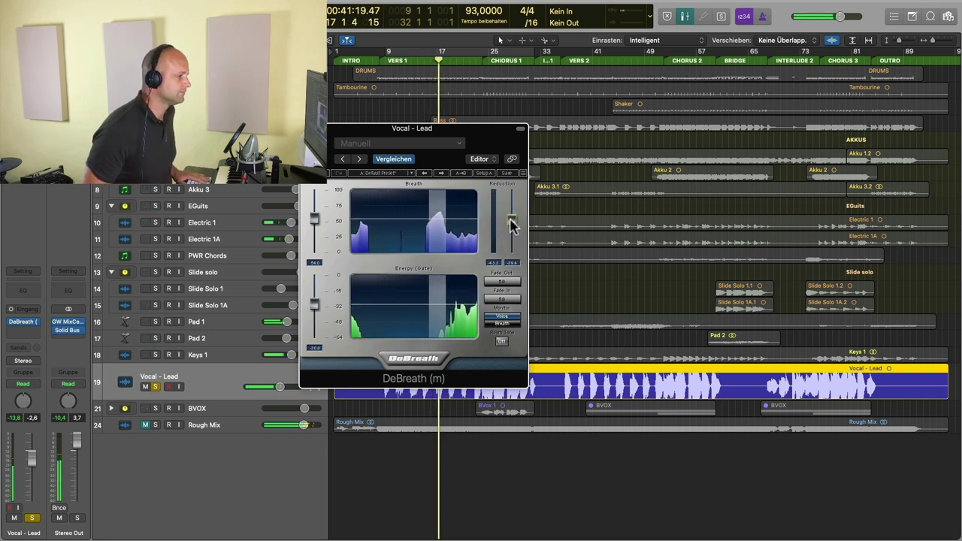
drag(511, 217, 510, 207)
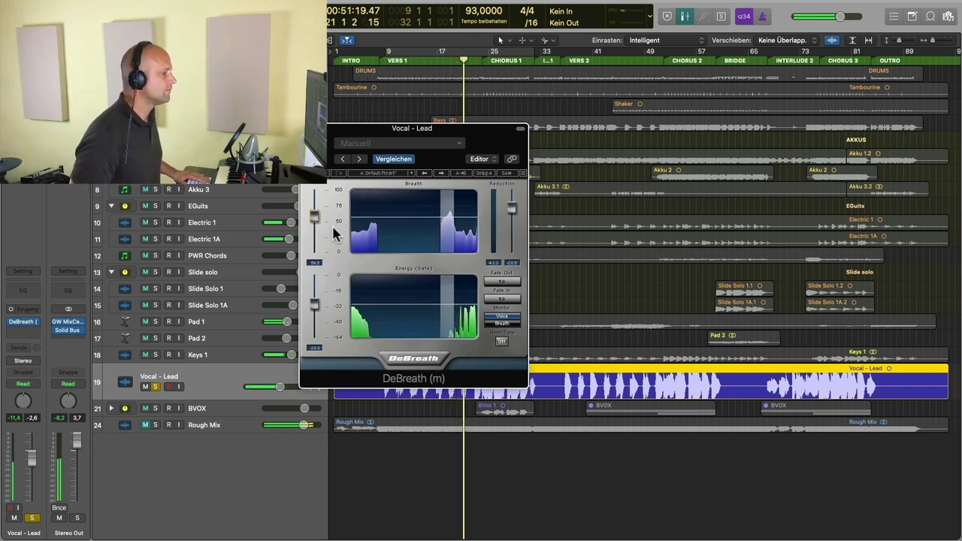
key(space)
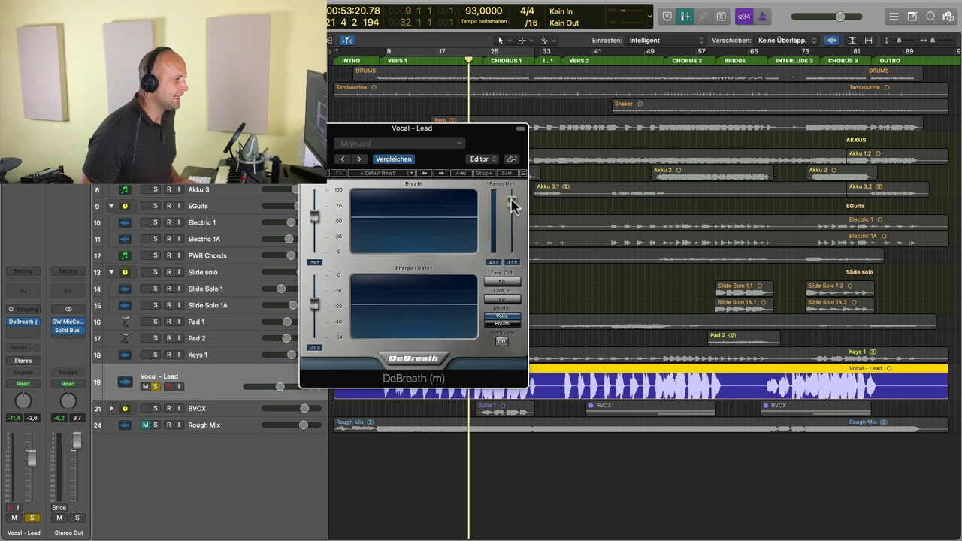
mouse_move(511, 205)
mouse_down()
mouse_move(511, 248)
mouse_move(510, 203)
mouse_up()
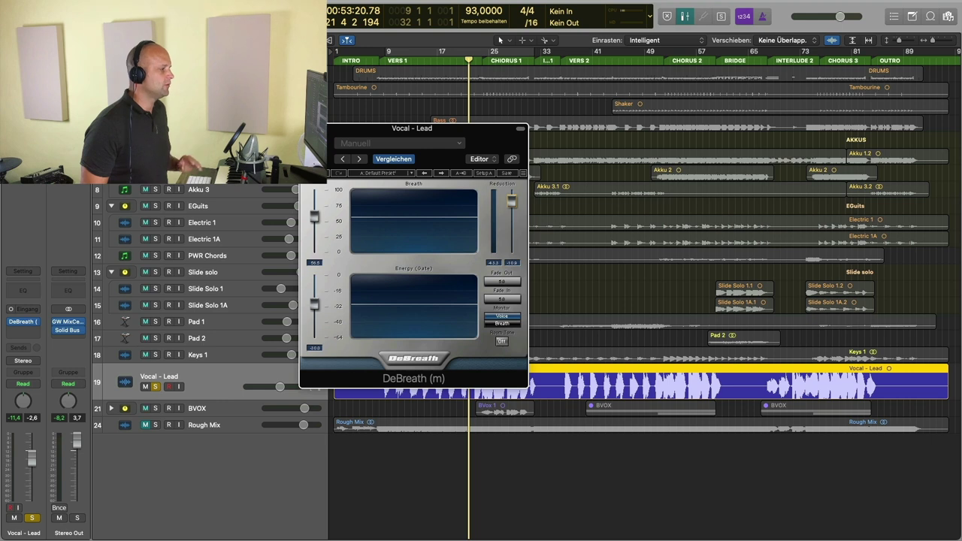
key(super+w)
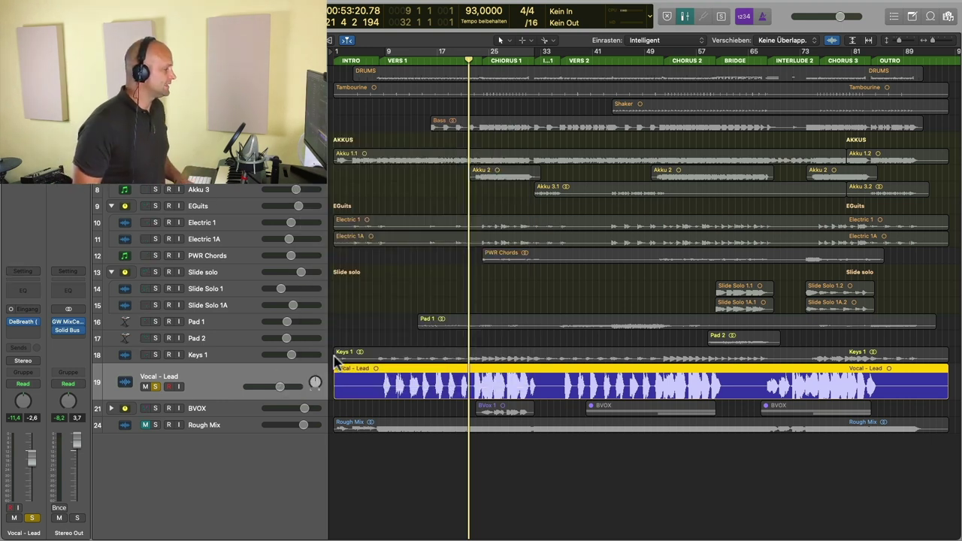
Insert the mono Vintage Console EQ below DeBreath on the Vocal - Lead track and reposition its window.
click(28, 337)
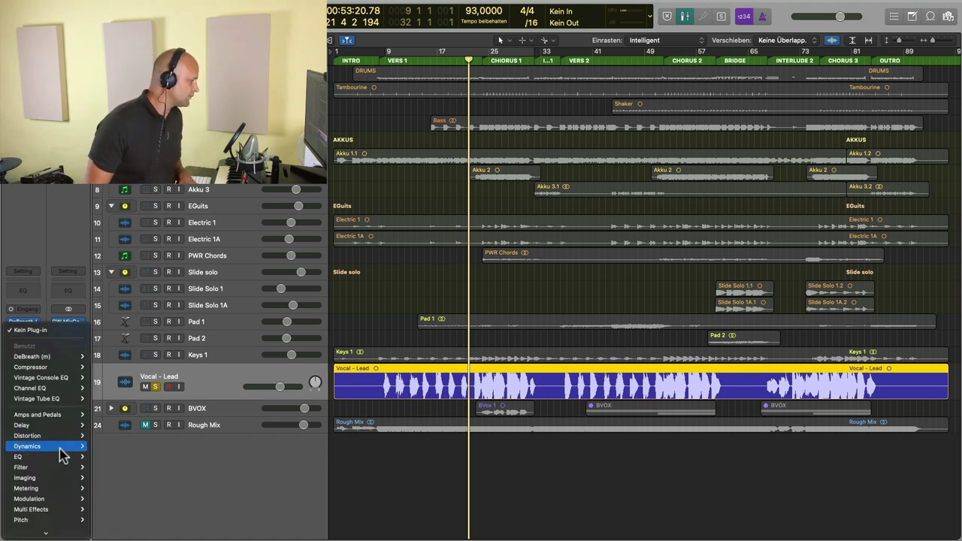
mouse_move(64, 457)
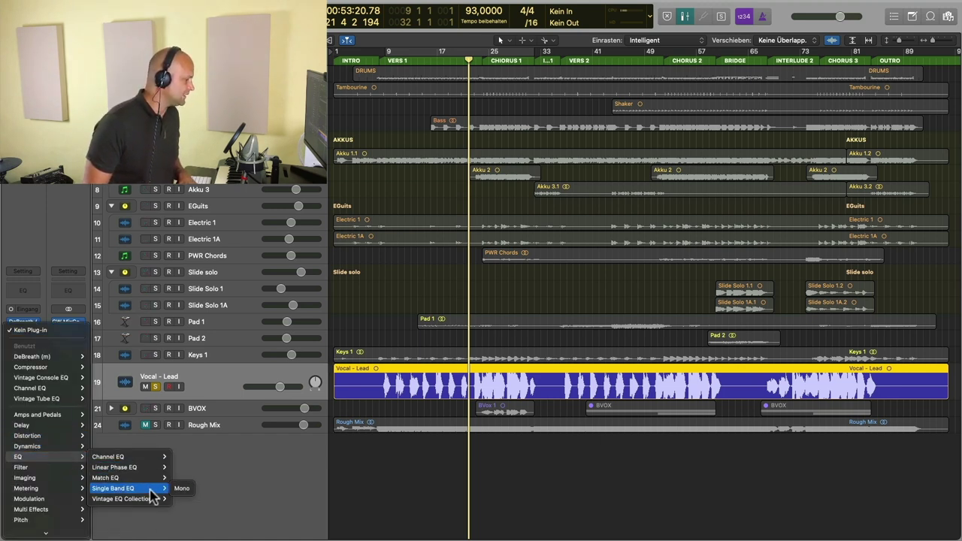
mouse_move(154, 498)
mouse_move(210, 520)
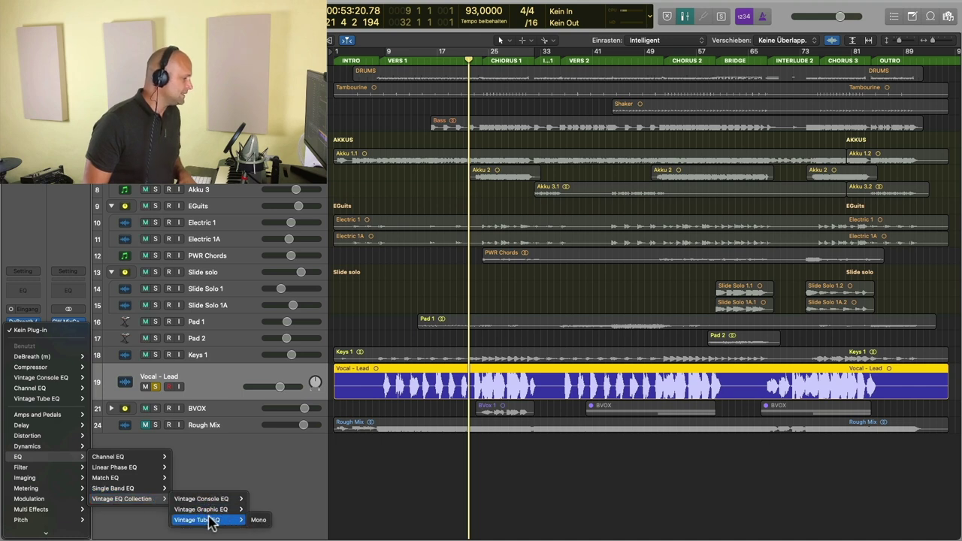
click(255, 500)
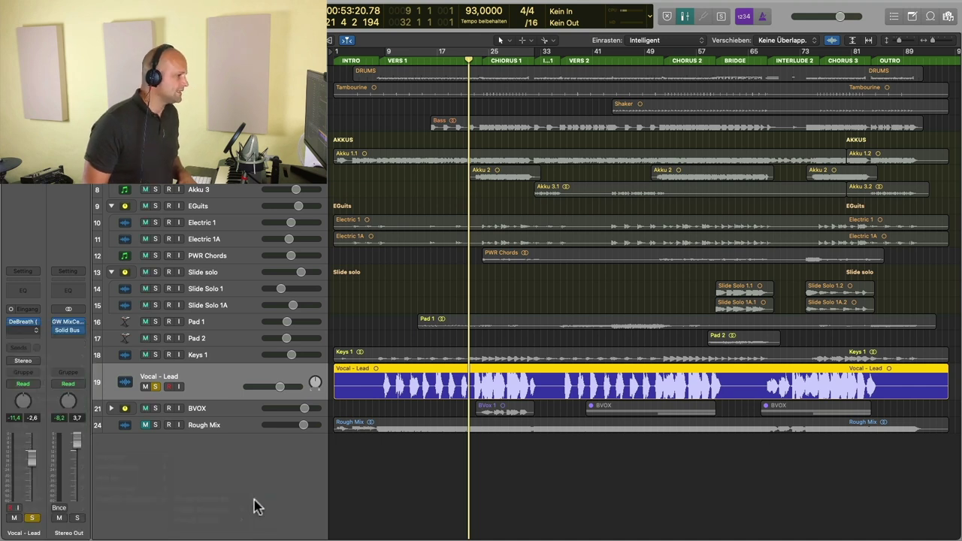
drag(517, 132, 589, 129)
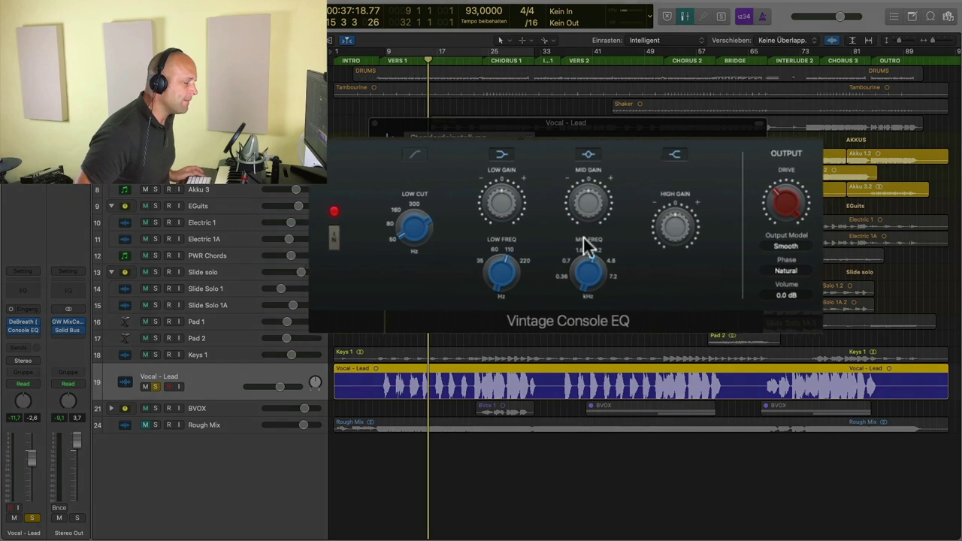
Set the Vintage Console EQ's Mid Freq to 2.240 kHz and its High Gain to 0.5 dB.
mouse_move(593, 285)
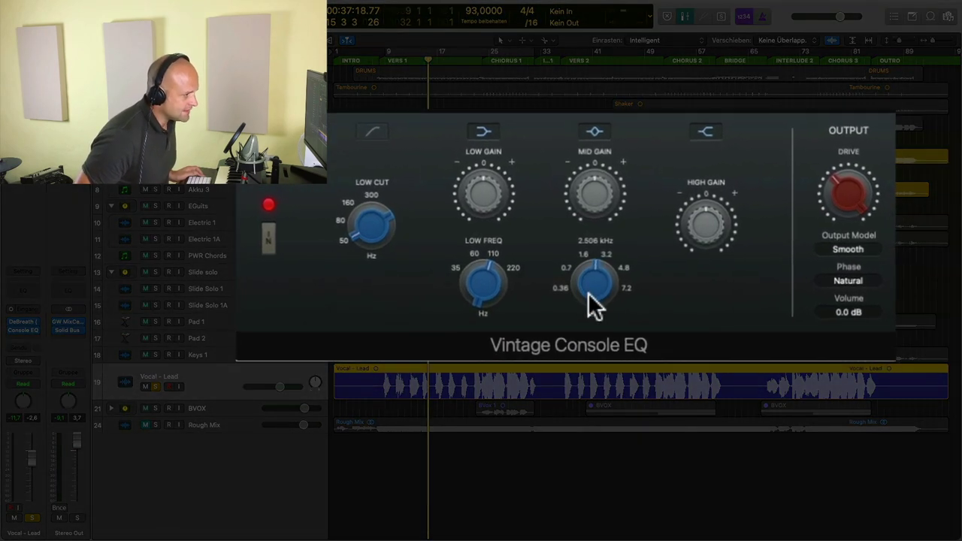
scroll(589, 287, down, 5)
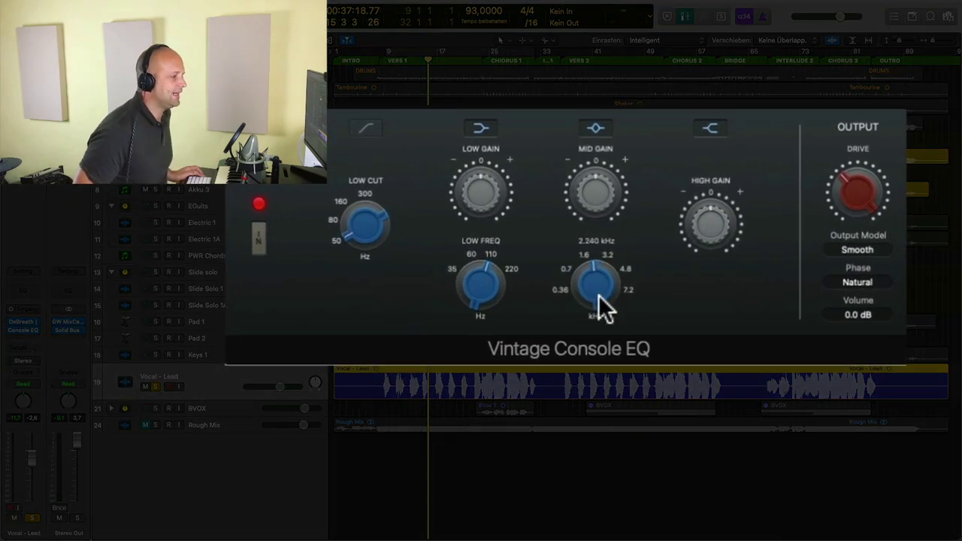
mouse_move(607, 204)
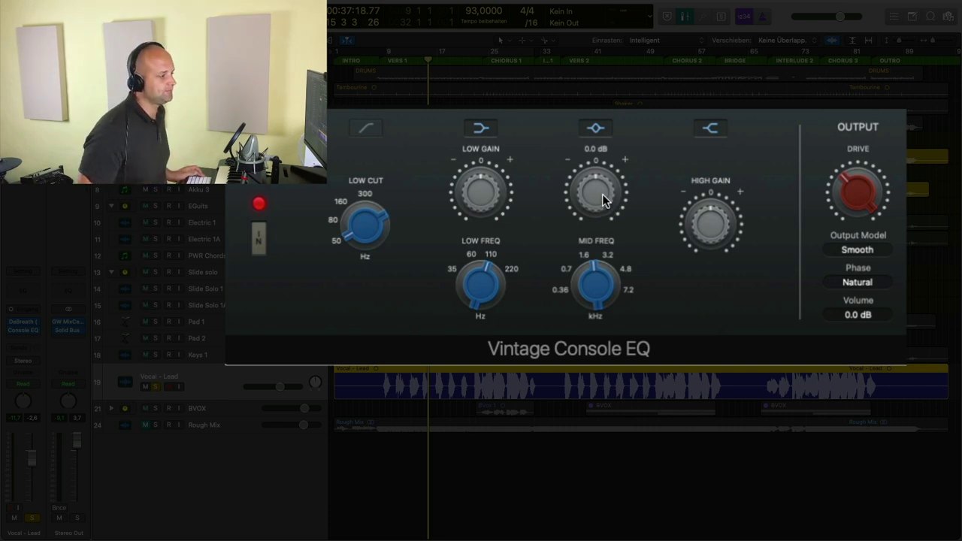
mouse_move(713, 227)
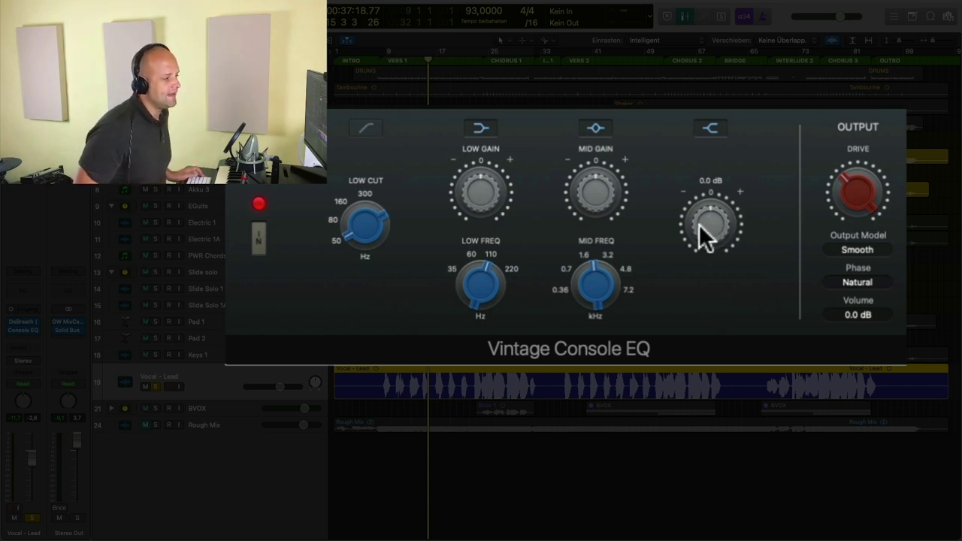
mouse_move(702, 220)
mouse_down()
mouse_move(701, 210)
mouse_move(702, 221)
mouse_up()
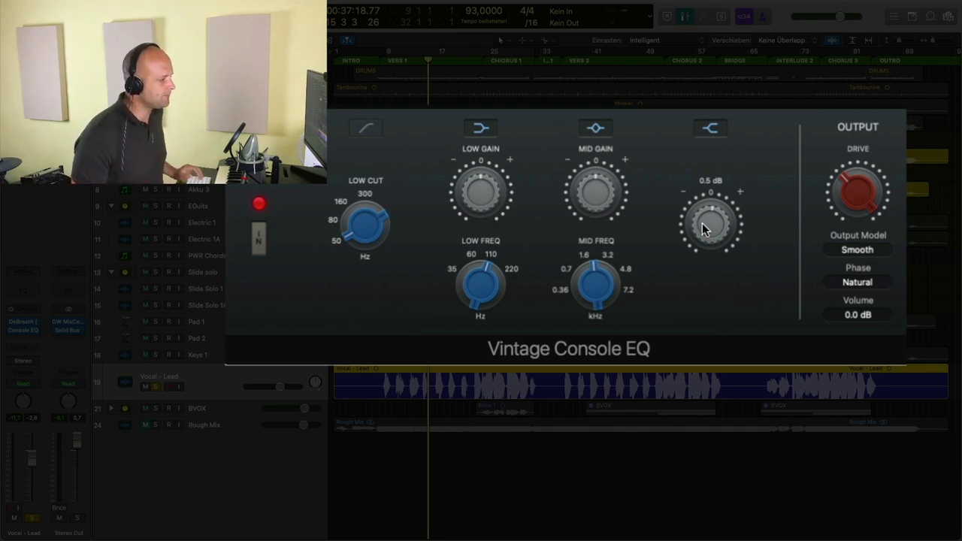
Set the EQ's Low Freq to 100 Hz and its Low Cut frequency to 128 Hz.
click(502, 289)
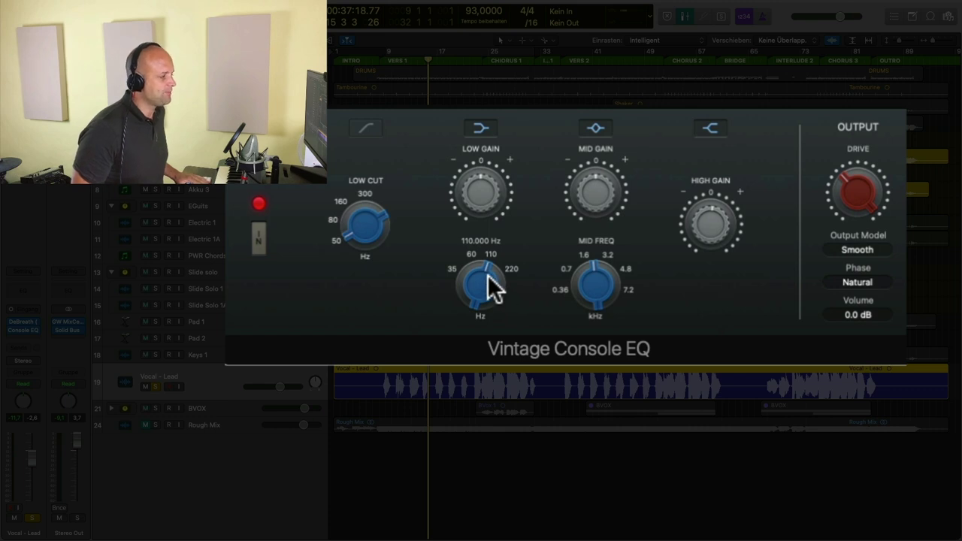
drag(483, 282, 482, 286)
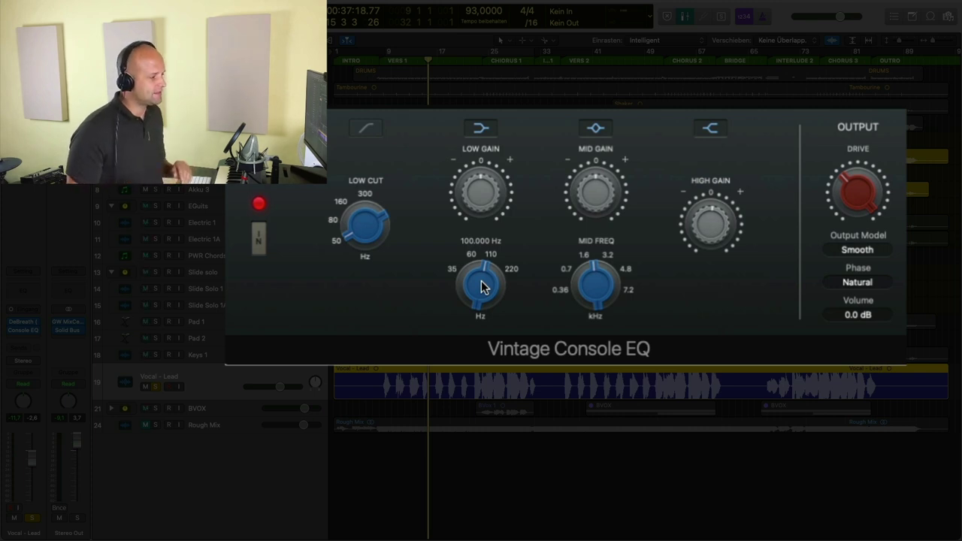
mouse_move(354, 228)
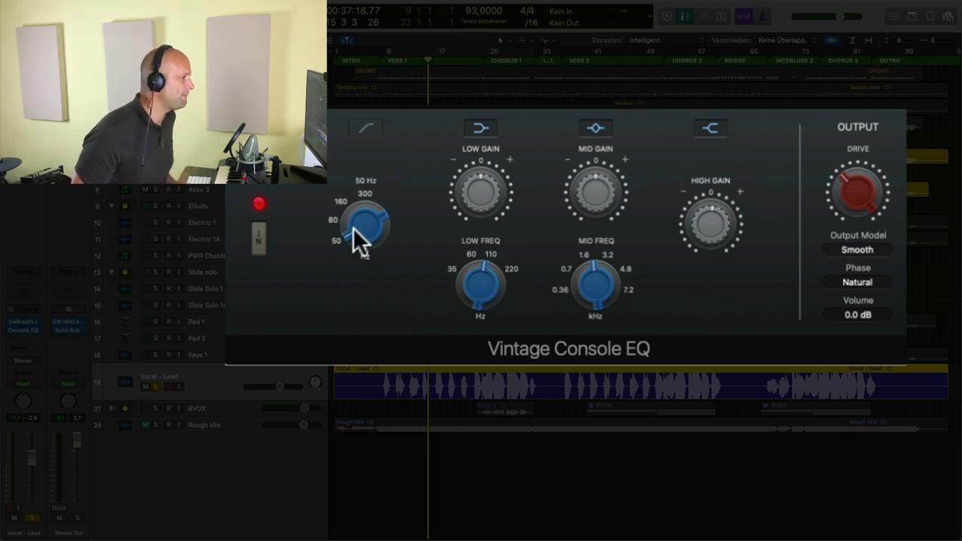
drag(342, 197, 368, 219)
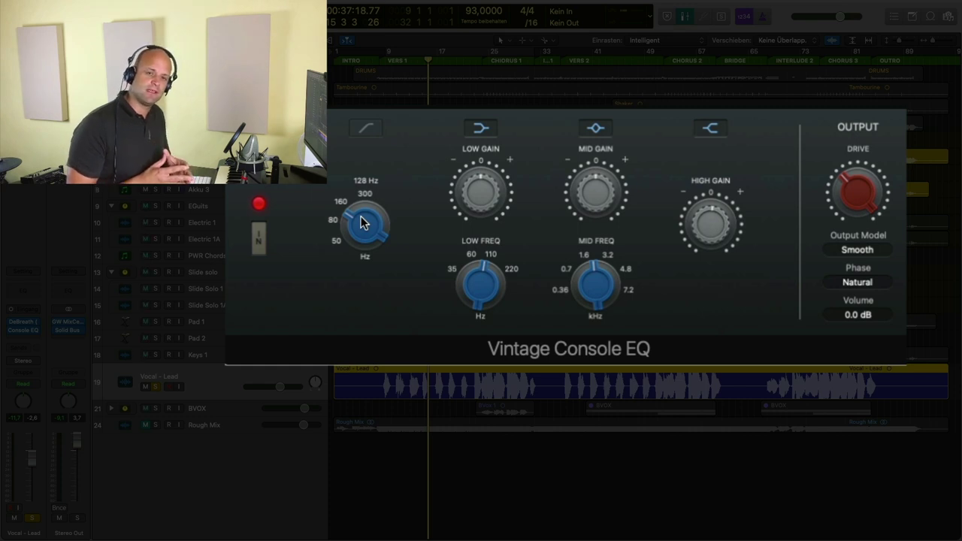
Enable the cycle range over verse and chorus 1, start playback, and raise the EQ's Mid Gain to 2.8 dB.
click(458, 49)
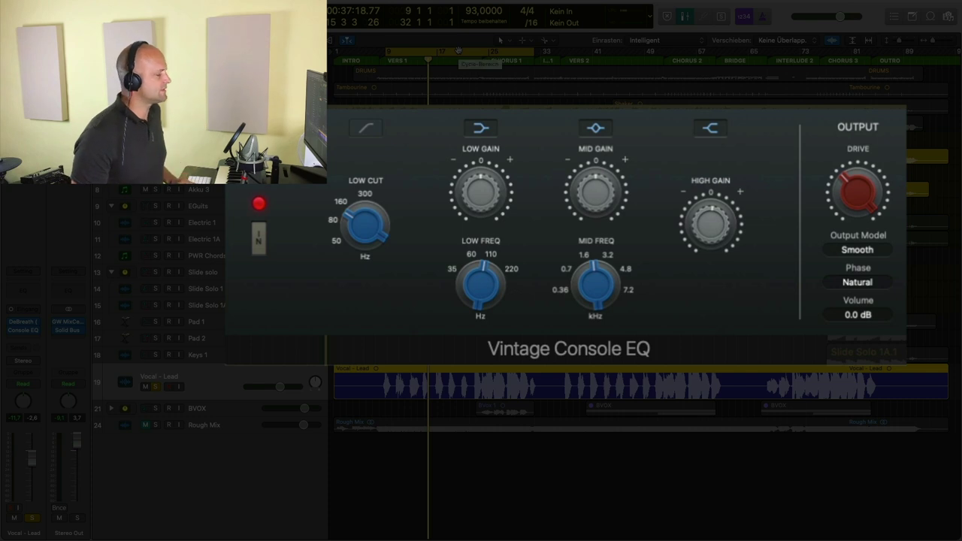
mouse_move(472, 176)
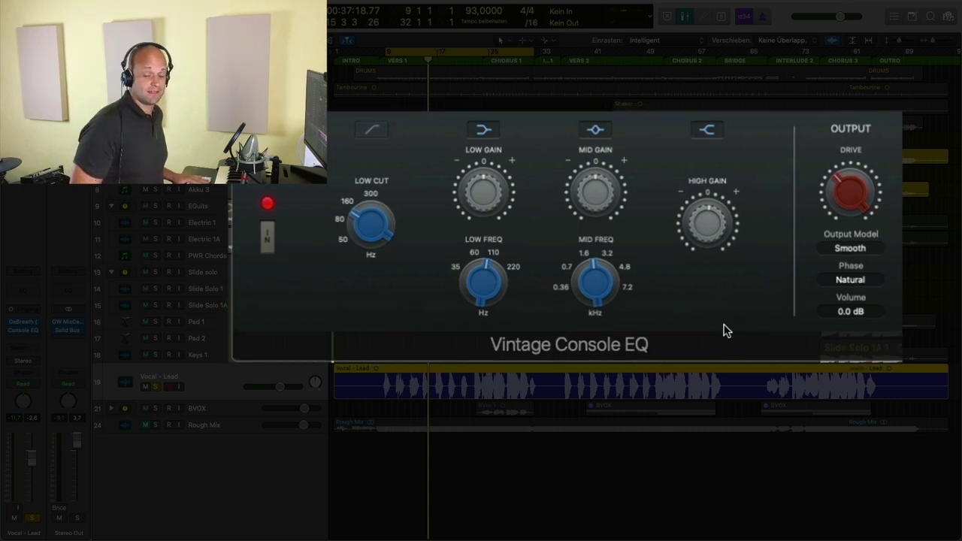
key(space)
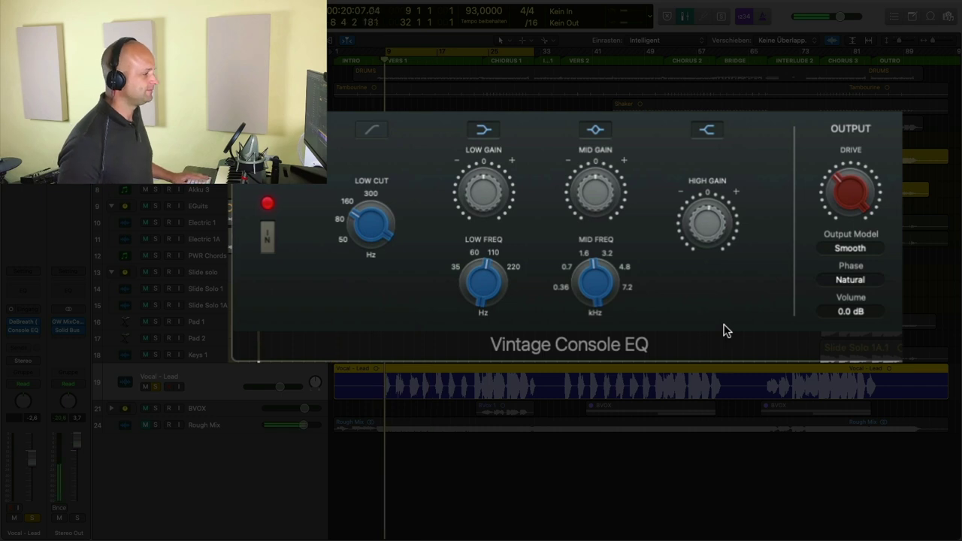
drag(593, 196, 587, 184)
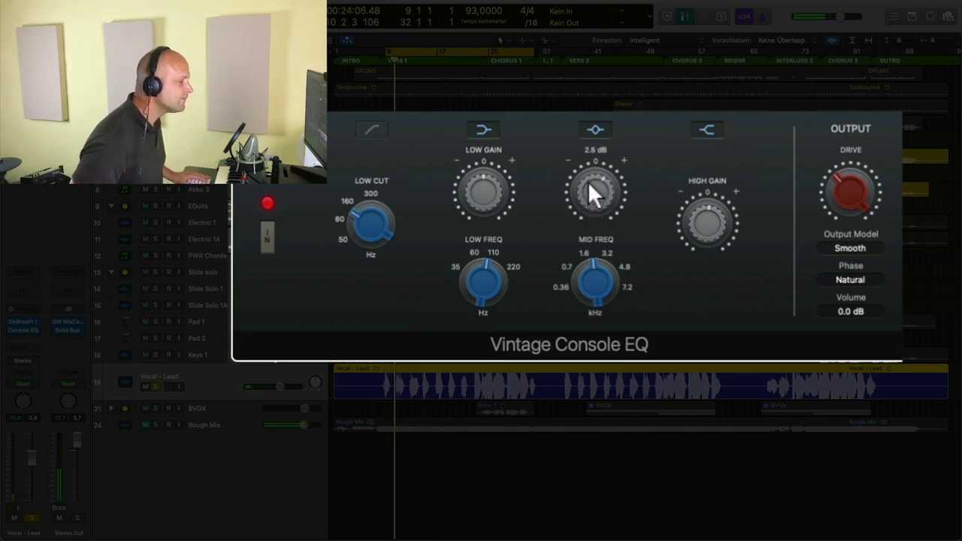
scroll(590, 188, up, 2)
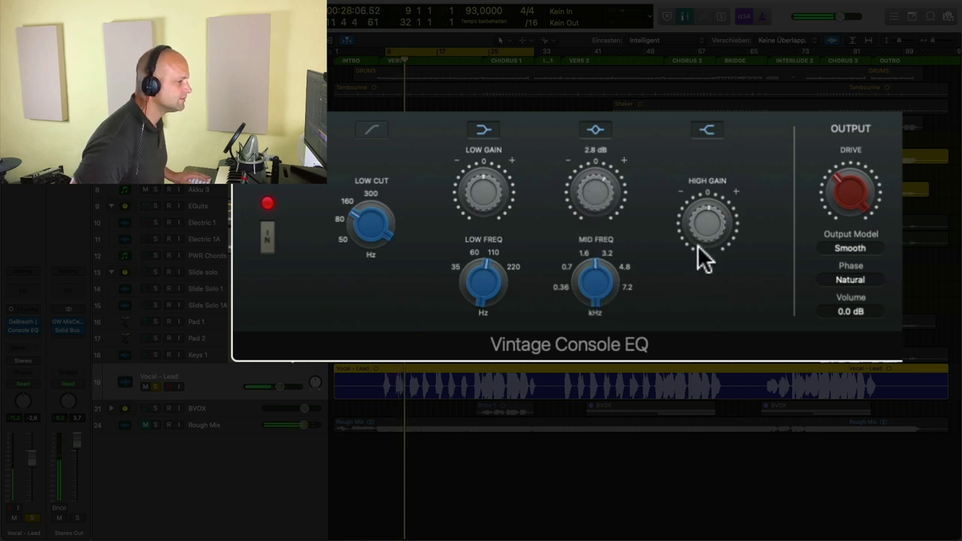
Raise the EQ's High Gain to about 4 dB while the vocal plays.
drag(705, 237, 700, 214)
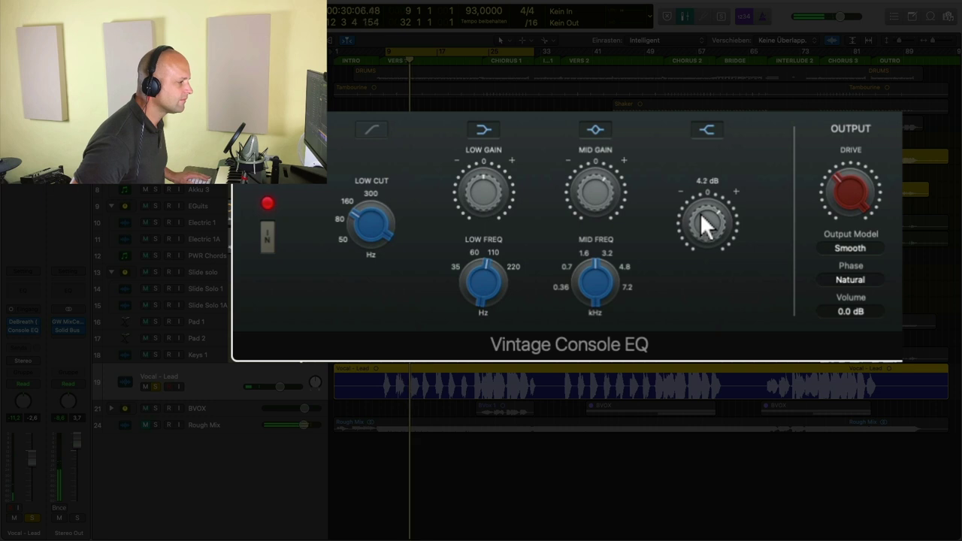
scroll(704, 222, up, 2)
scroll(703, 221, down, 2)
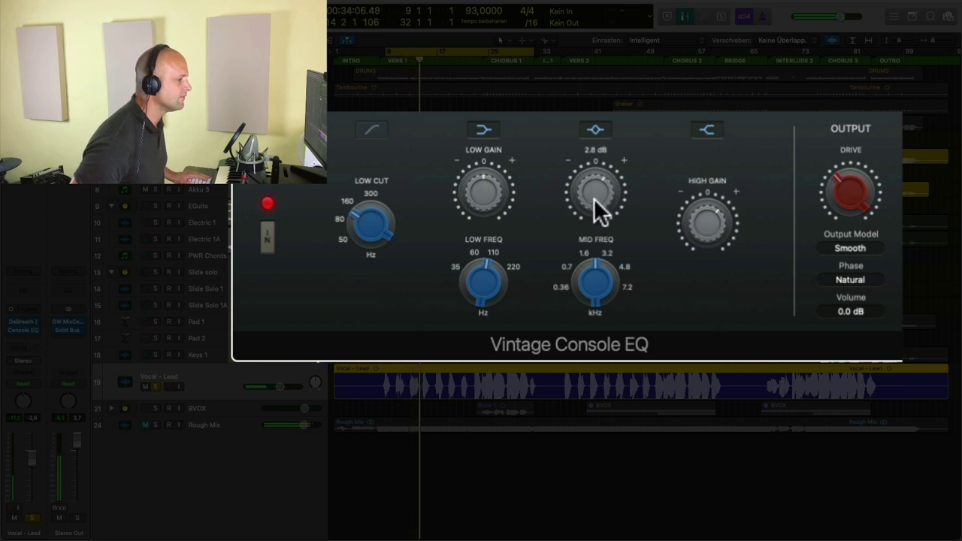
Boost the EQ's low band slightly at 98.75 Hz and trim the High Gain to 3.4 dB.
drag(479, 191, 478, 183)
drag(476, 263, 481, 279)
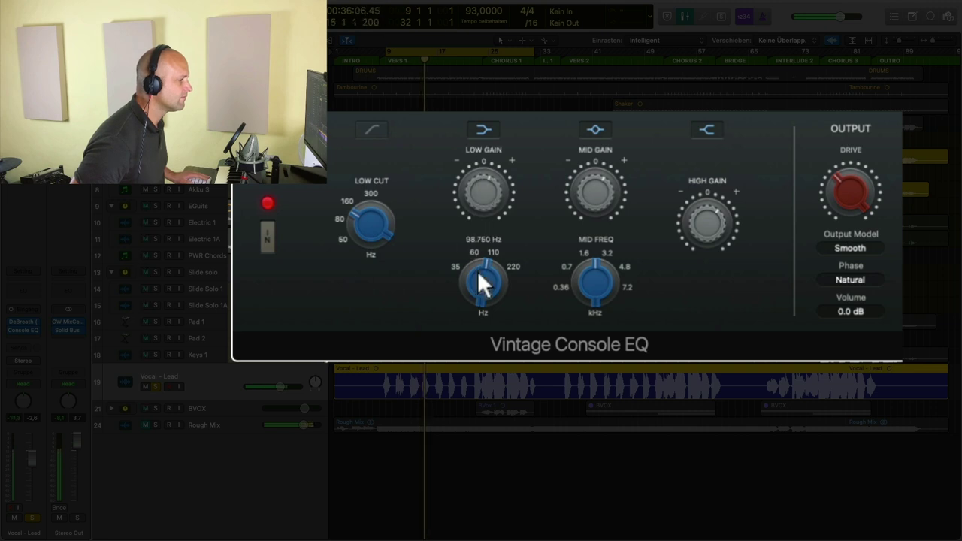
drag(362, 227, 374, 236)
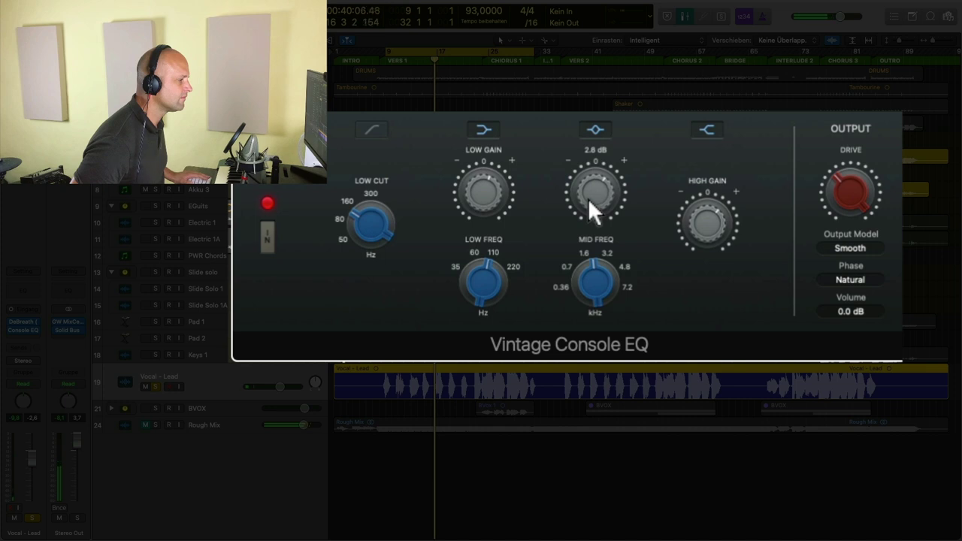
drag(715, 223, 700, 224)
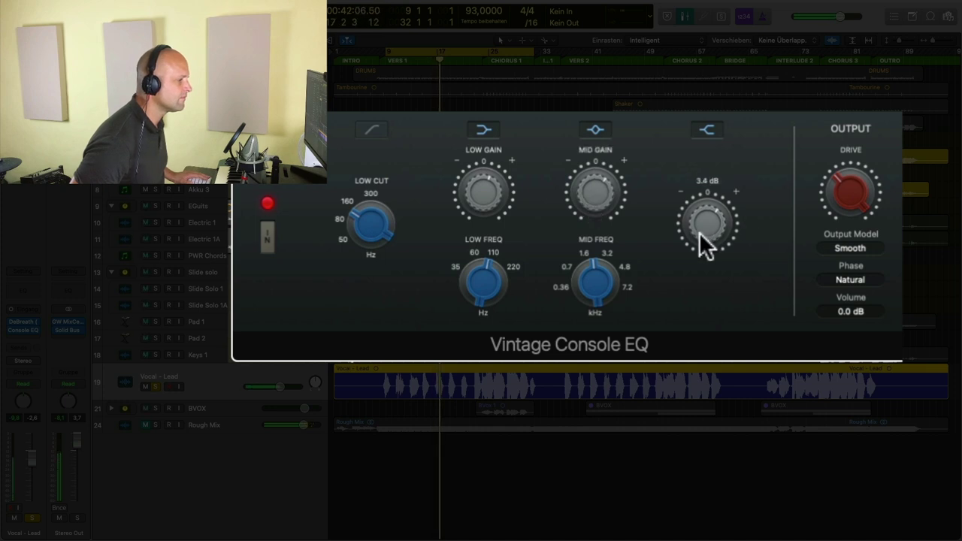
Compare the soloed vocal with the EQ bypassed and active during playback, and switch on the Low Cut filter.
click(267, 239)
click(269, 241)
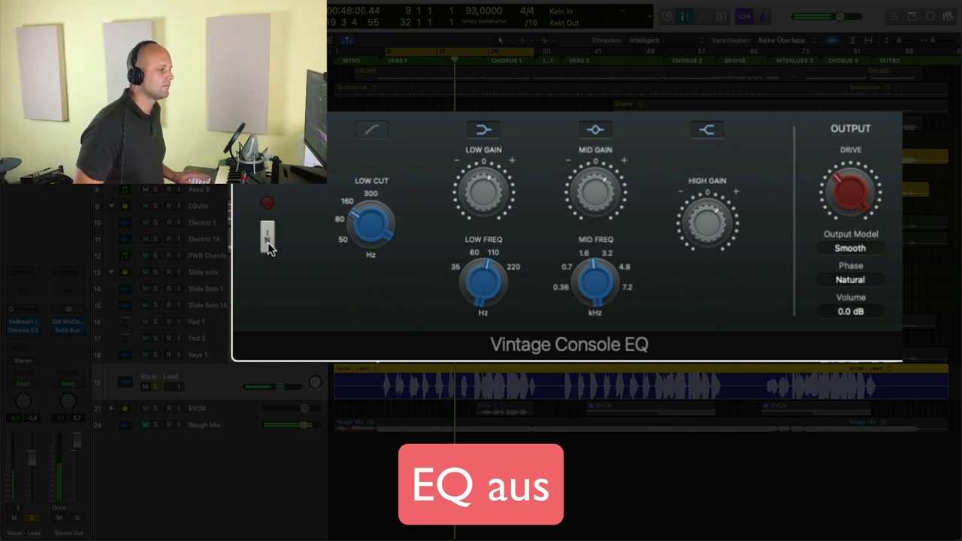
click(268, 240)
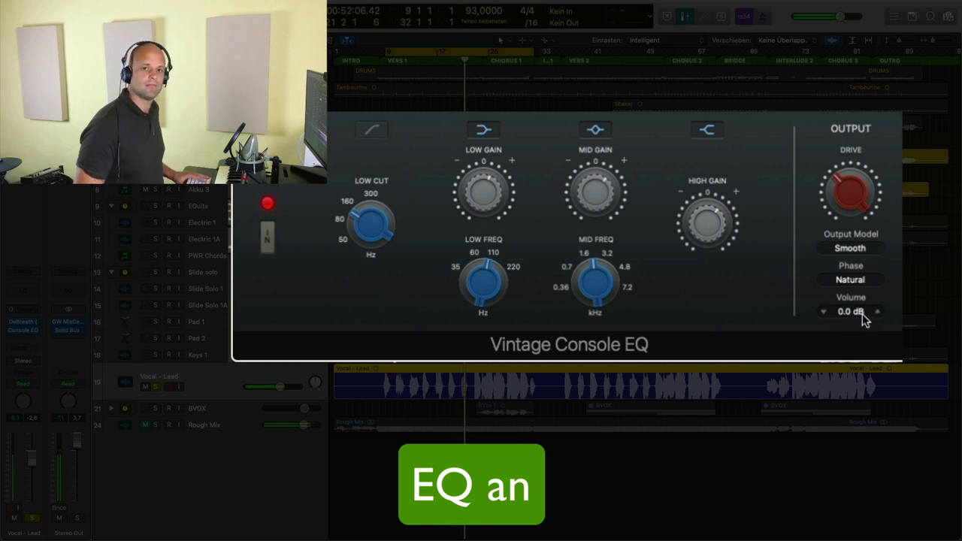
click(374, 127)
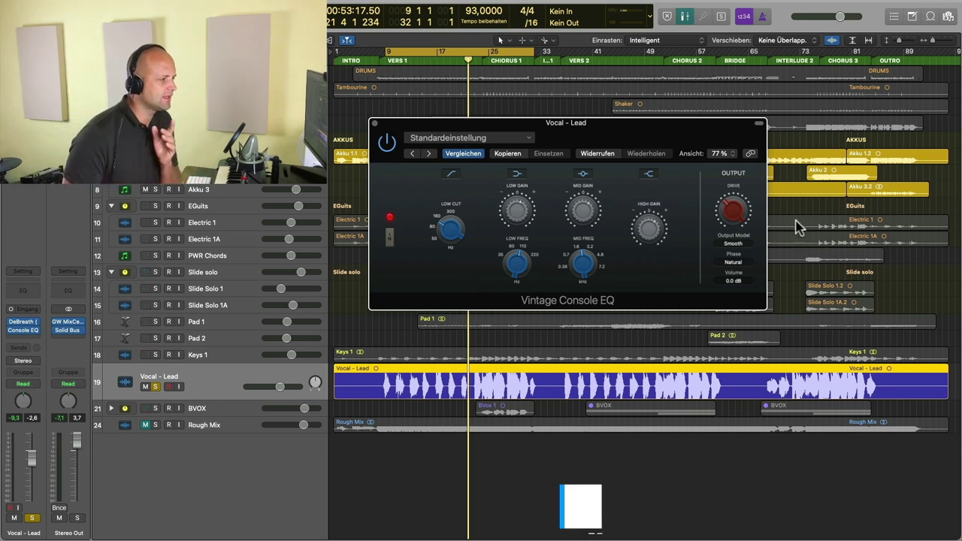
Play the soloed vocal and try out different Drive amounts in the EQ's output section.
mouse_move(738, 223)
drag(736, 218, 729, 217)
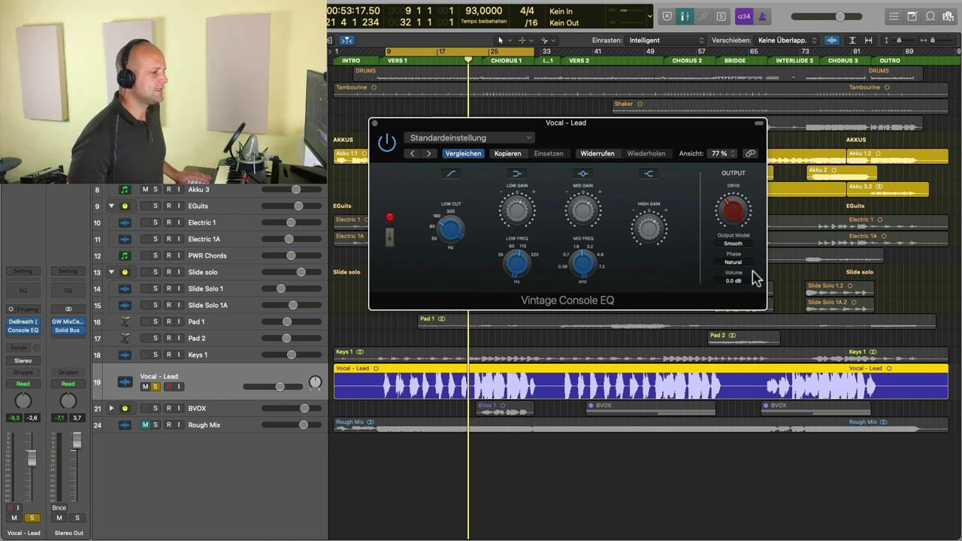
mouse_move(735, 215)
key(space)
mouse_move(738, 219)
mouse_down()
mouse_move(723, 207)
mouse_move(722, 182)
mouse_move(698, 167)
mouse_move(727, 219)
mouse_up()
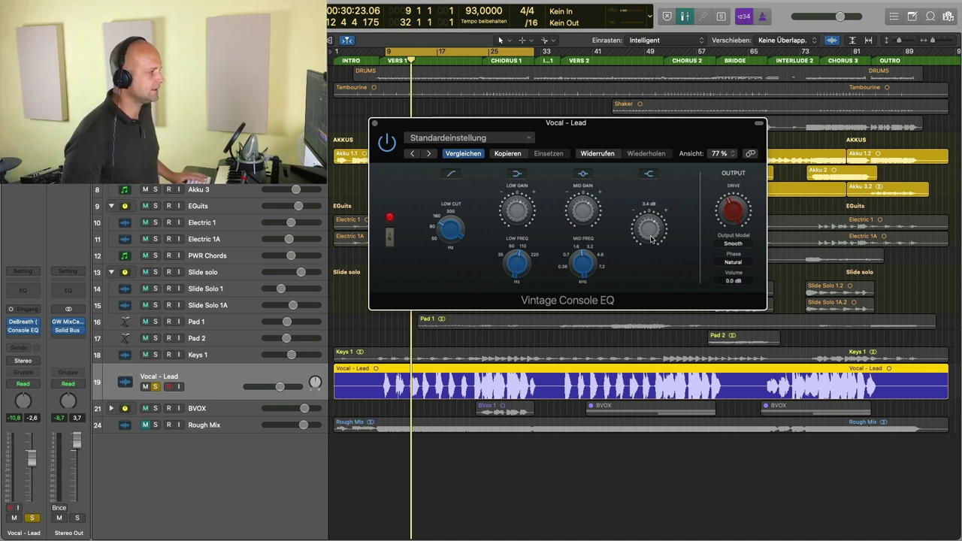
Push the High Gain to 18 dB during playback as a test, readjust the Mid Gain, and set the High Gain to 2.7 dB.
key(space)
drag(651, 239, 634, 183)
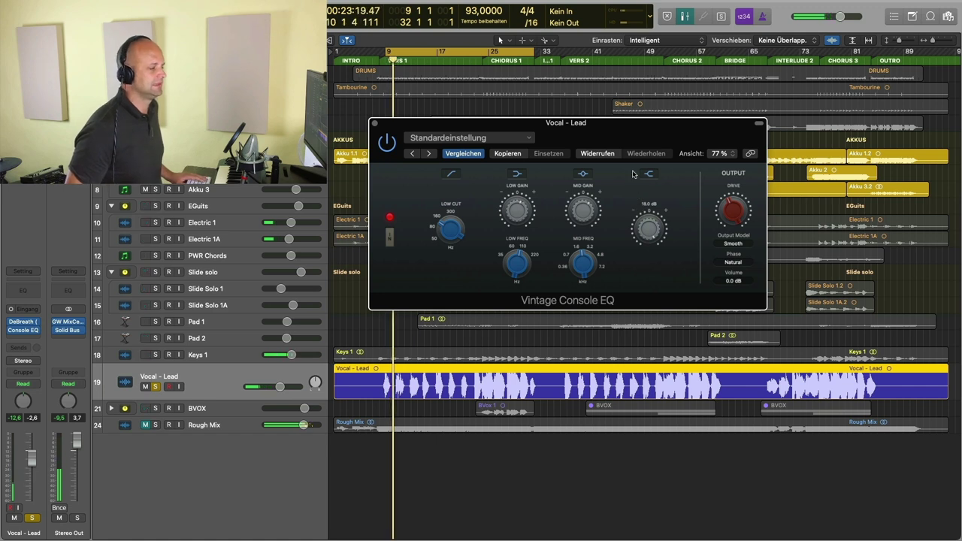
drag(632, 174, 565, 195)
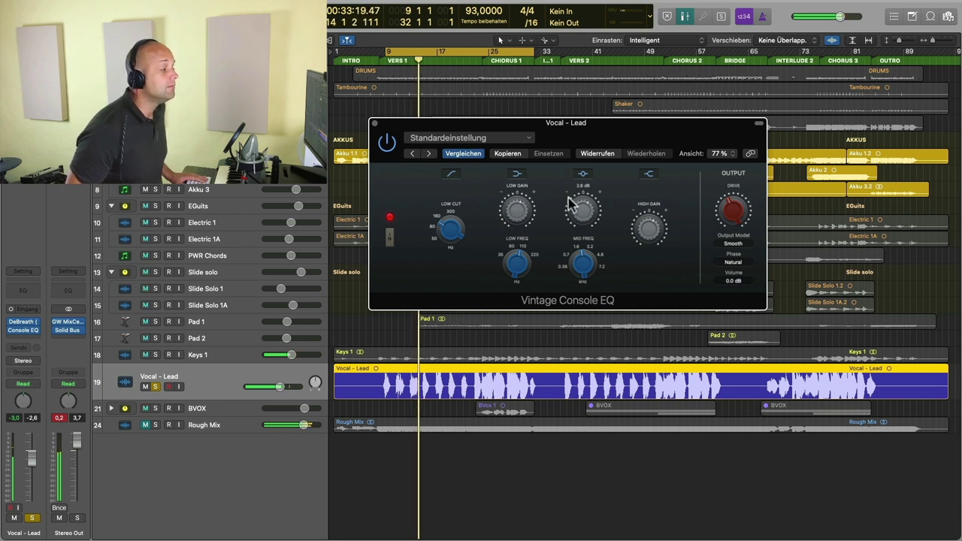
drag(644, 215, 649, 231)
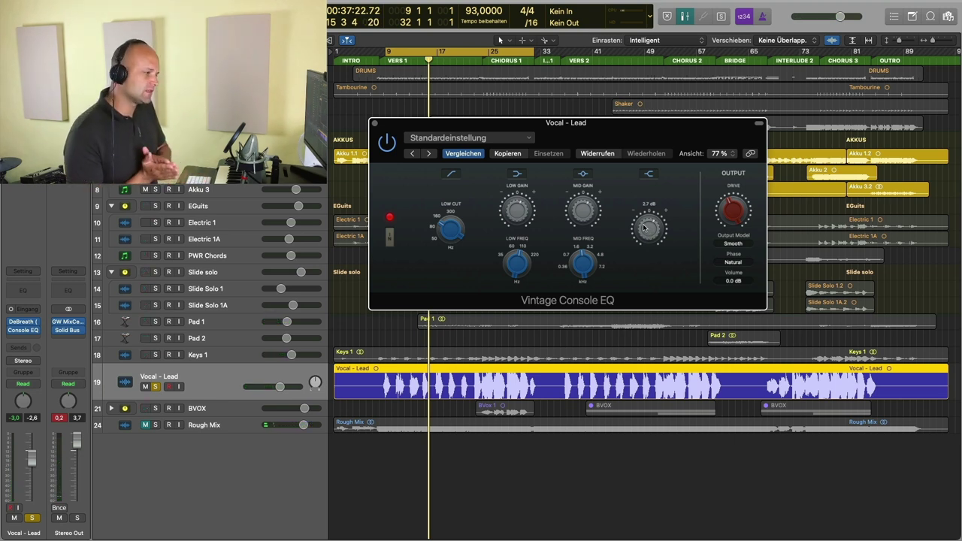
Unsolo the lead vocal and compare it in the full mix with the EQ bypassed and active in verse 1.
click(389, 237)
key(s)
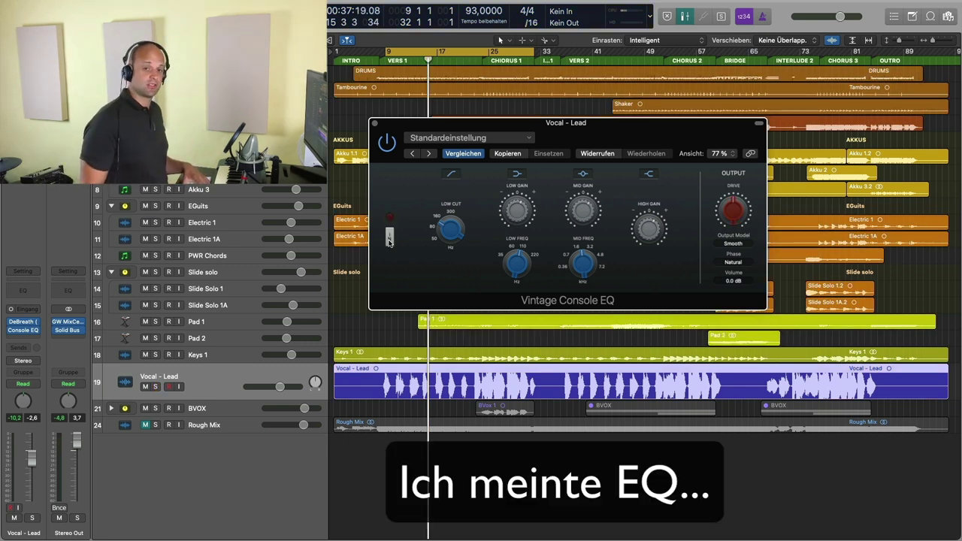
key(space)
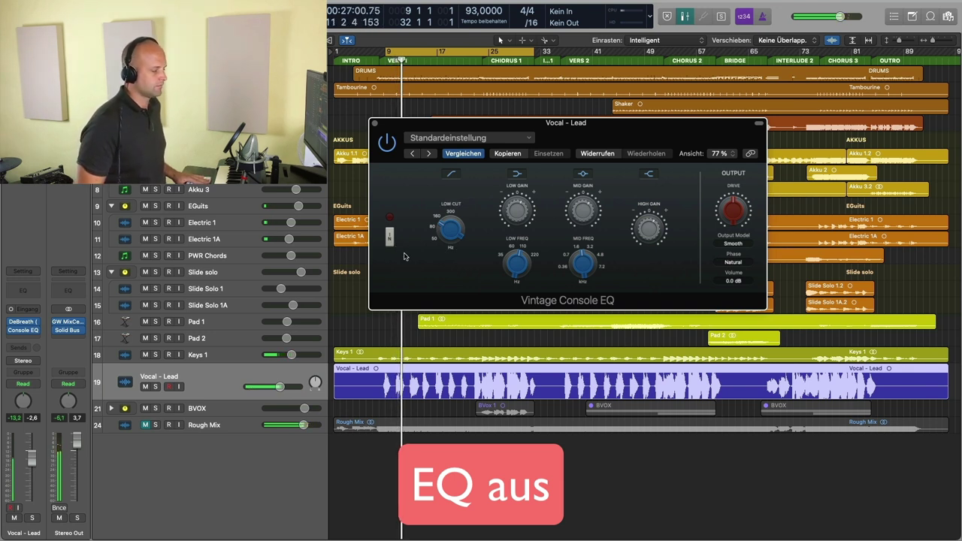
click(389, 239)
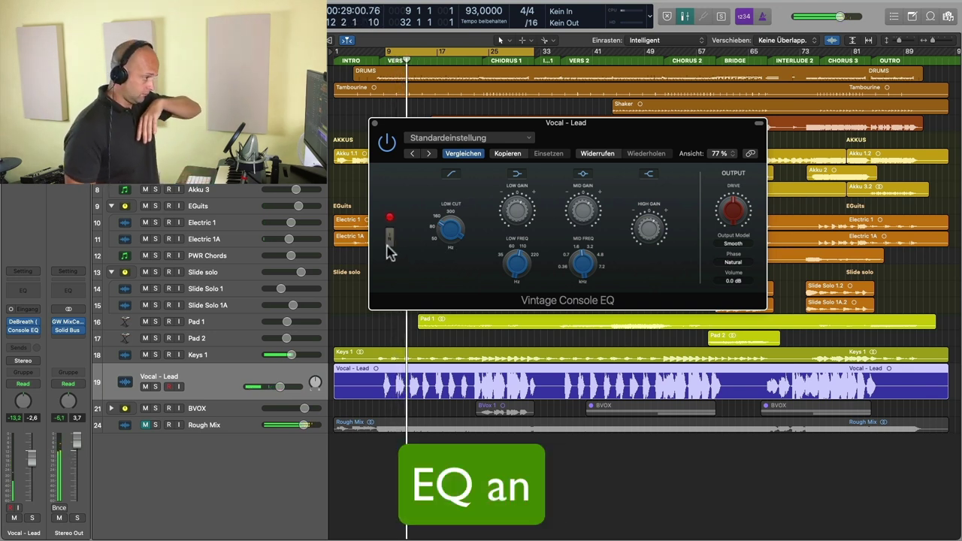
Move playback to chorus 1 and compare the full mix with the vocal EQ bypassed and active.
mouse_move(520, 235)
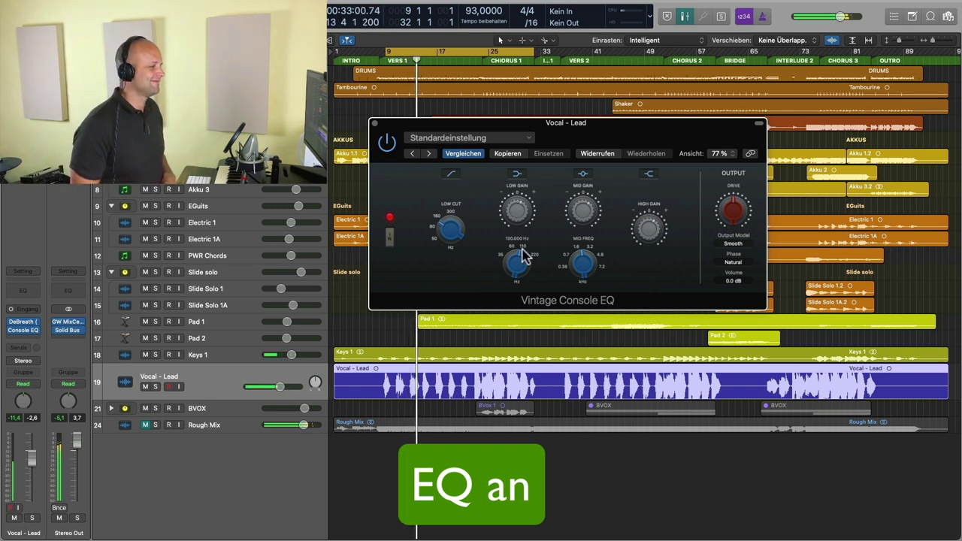
click(483, 52)
click(390, 236)
click(390, 236)
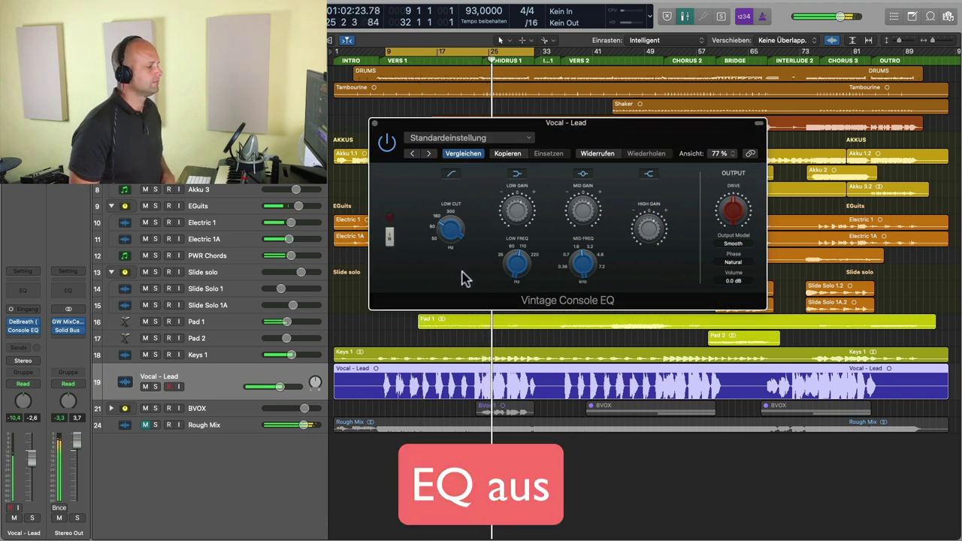
click(390, 238)
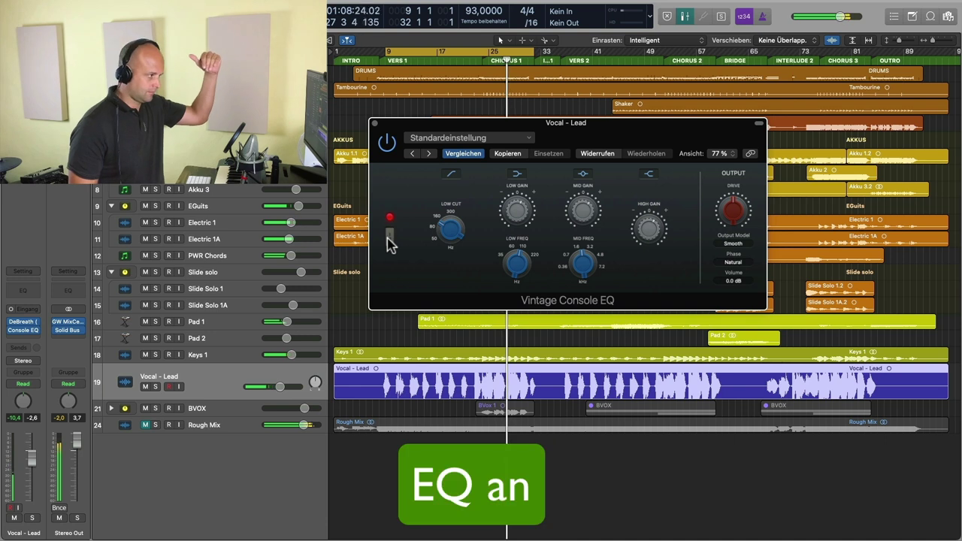
Set the EQ's output Volume to -1.0 dB and its Drive to 4.7, and play the full mix from verse 1.
mouse_move(586, 216)
mouse_move(520, 217)
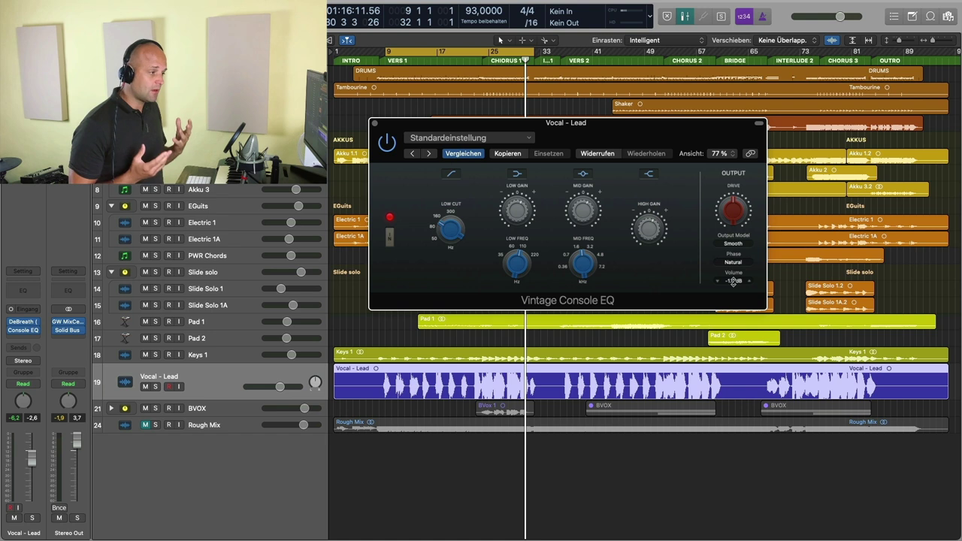
mouse_move(736, 220)
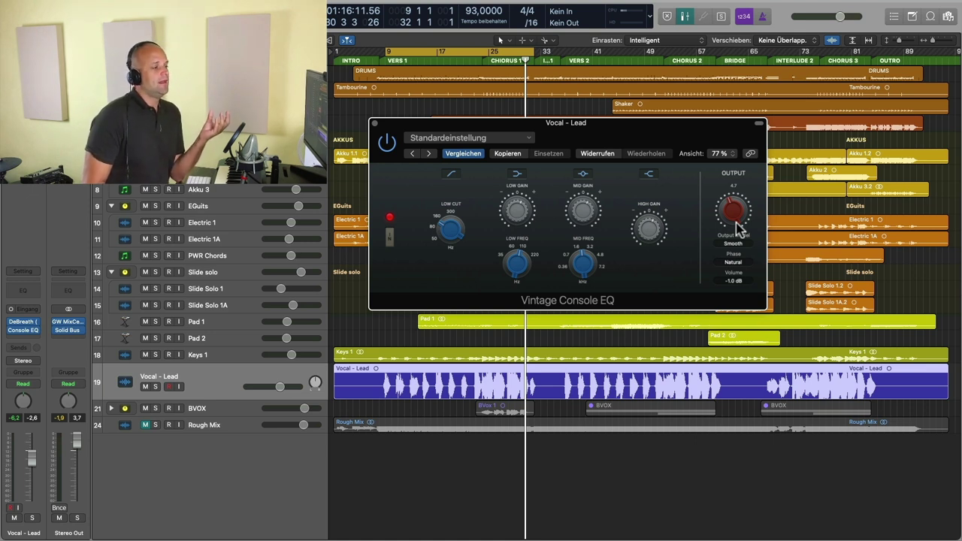
mouse_move(638, 228)
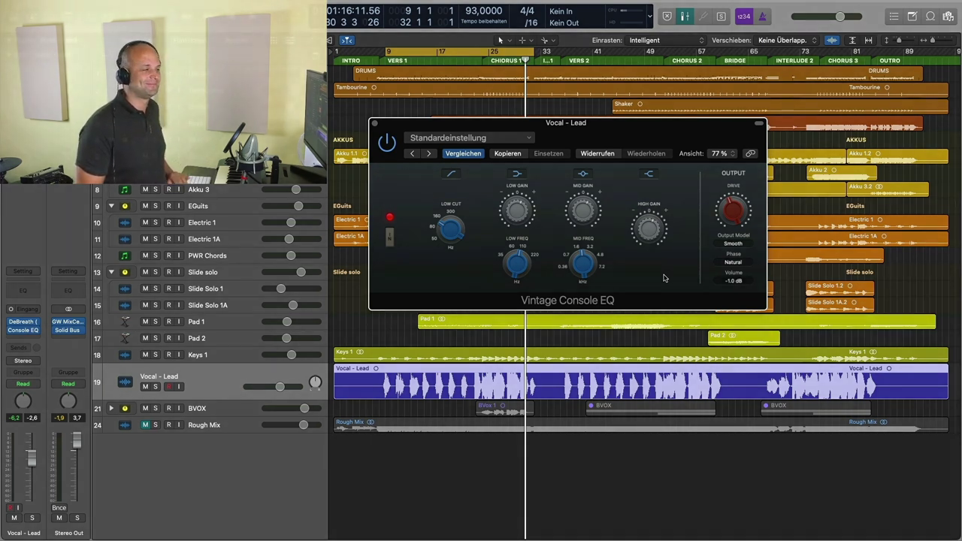
key(space)
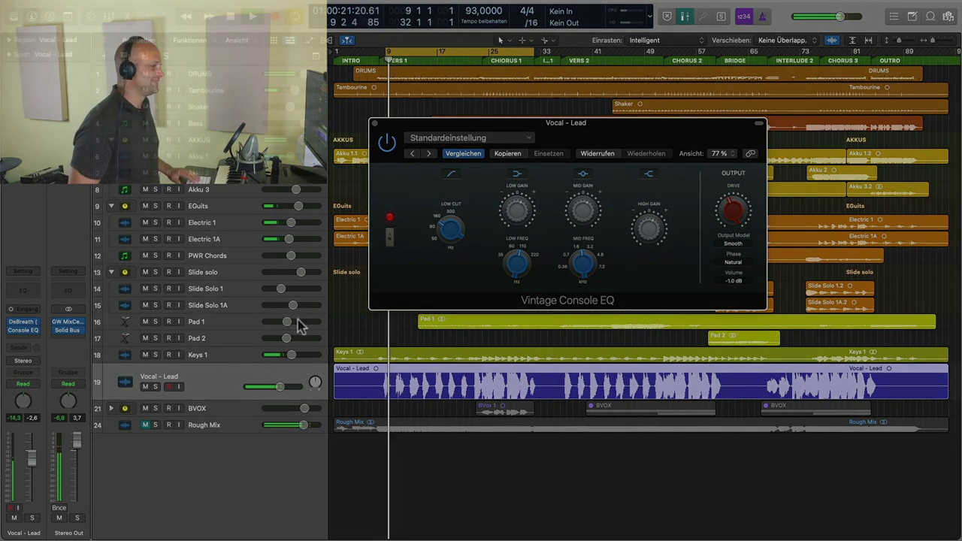